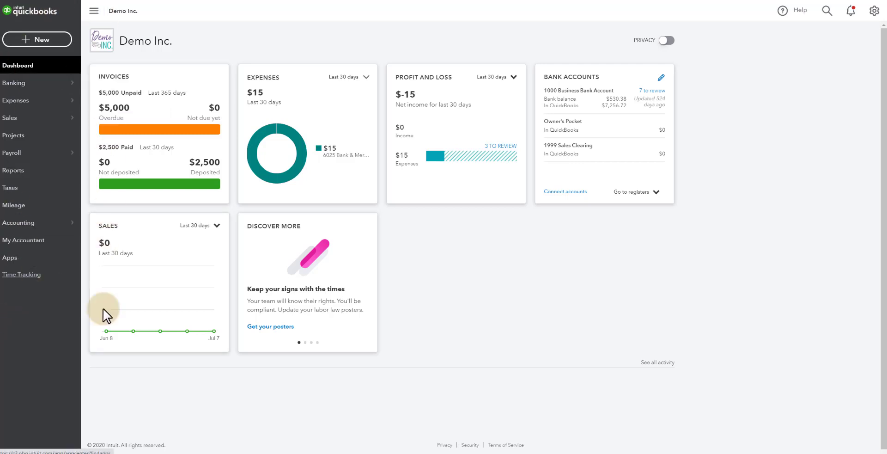
{"action": "left_click", "coordinate": [22, 85]}
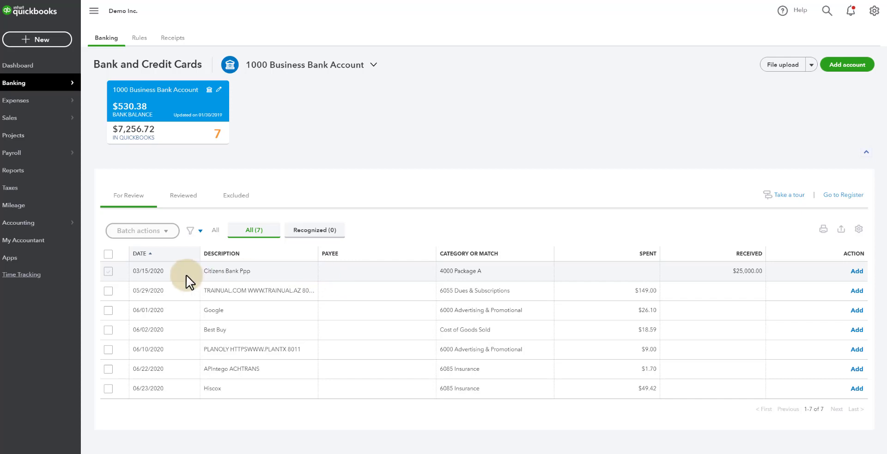
Step: Categorize the $25,000 Citizens Bank Ppp deposit to a new Other Current Liabilities / Loan Payable account 'Citizens Bank - PPP Loan' and add it
{"action": "left_click", "coordinate": [285, 271]}
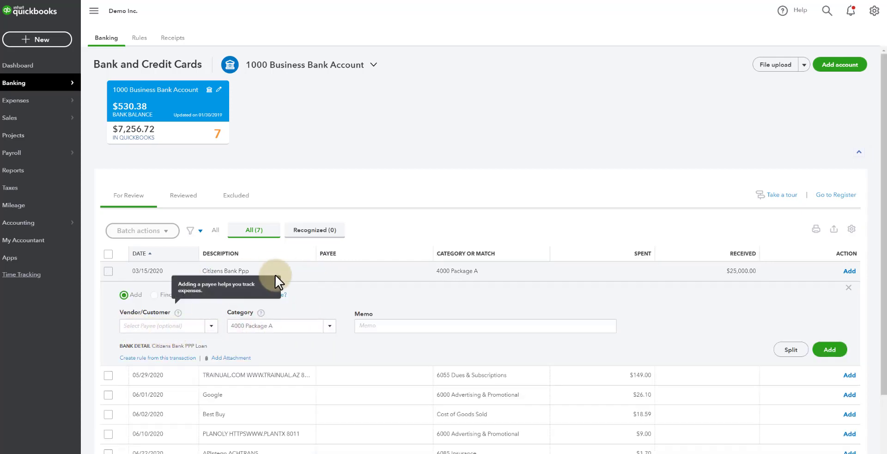
{"action": "left_click", "coordinate": [330, 327]}
{"action": "left_click", "coordinate": [330, 326]}
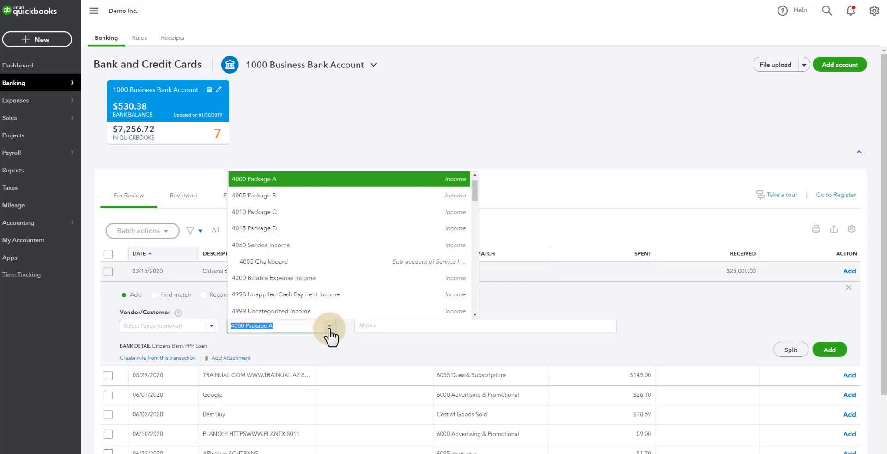
{"action": "scroll", "coordinate": [278, 253], "scroll_direction": "up", "scroll_amount": 1}
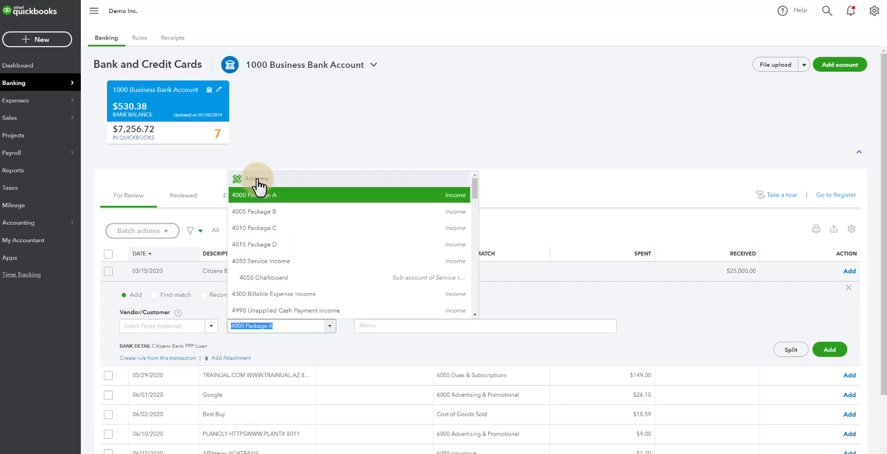
{"action": "left_click", "coordinate": [257, 180]}
{"action": "left_click", "coordinate": [312, 130]}
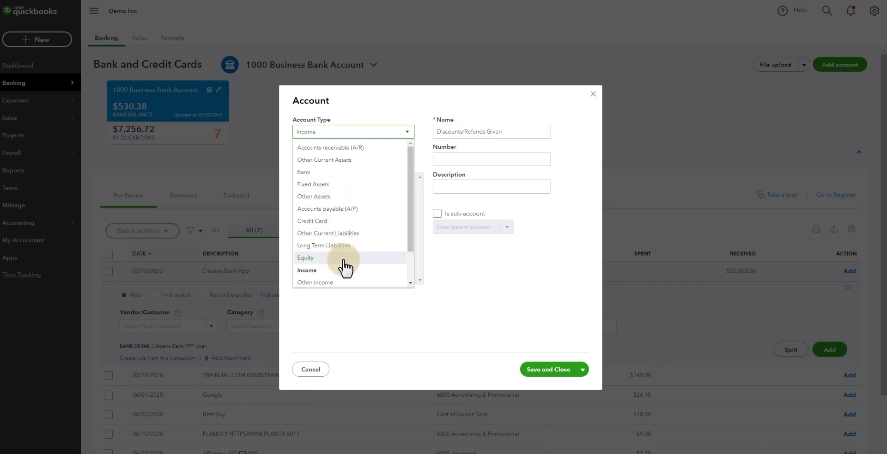
{"action": "scroll", "coordinate": [343, 264], "scroll_direction": "down", "scroll_amount": 1}
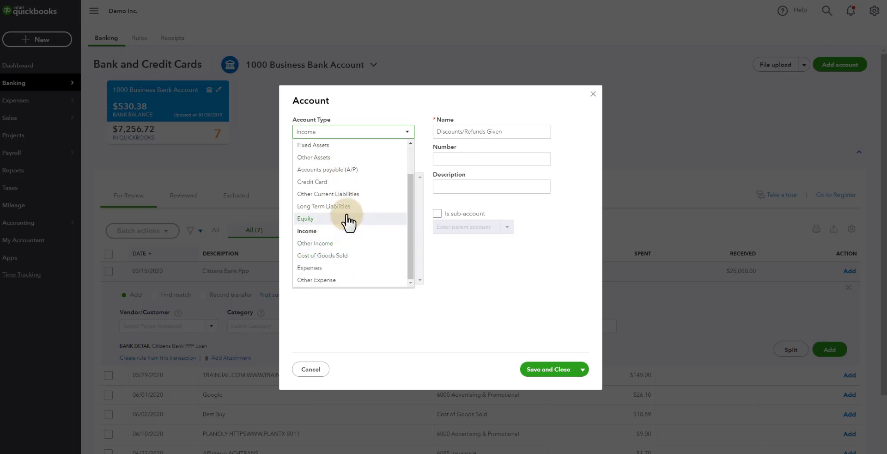
{"action": "left_click", "coordinate": [342, 194]}
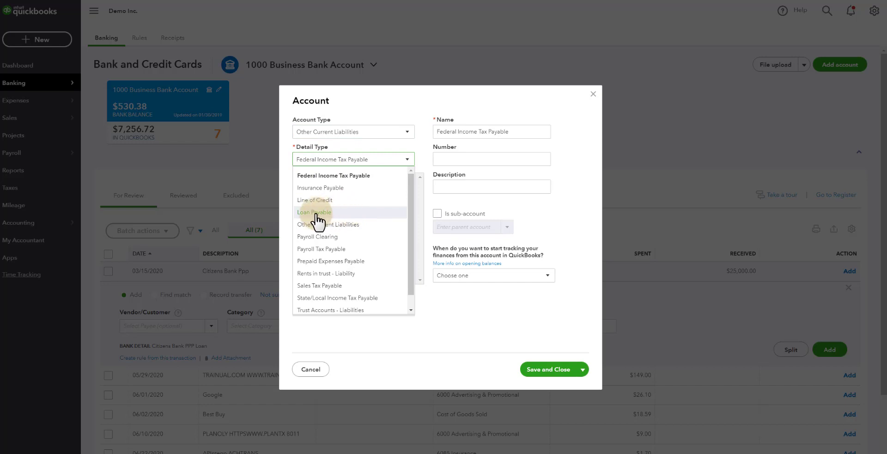
{"action": "left_click", "coordinate": [343, 212]}
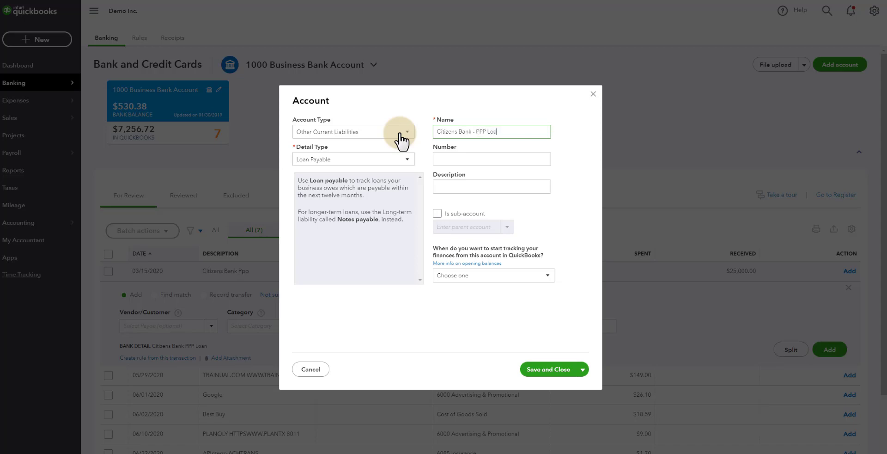
{"action": "left_click", "coordinate": [550, 370]}
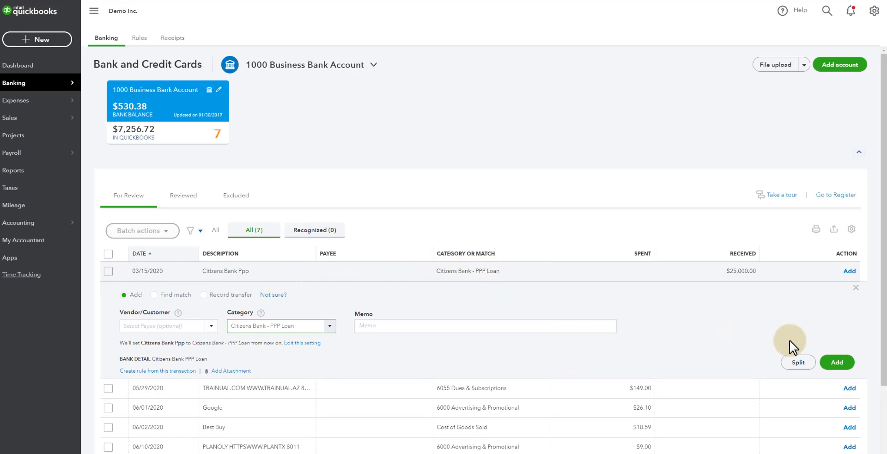
{"action": "left_click", "coordinate": [836, 362]}
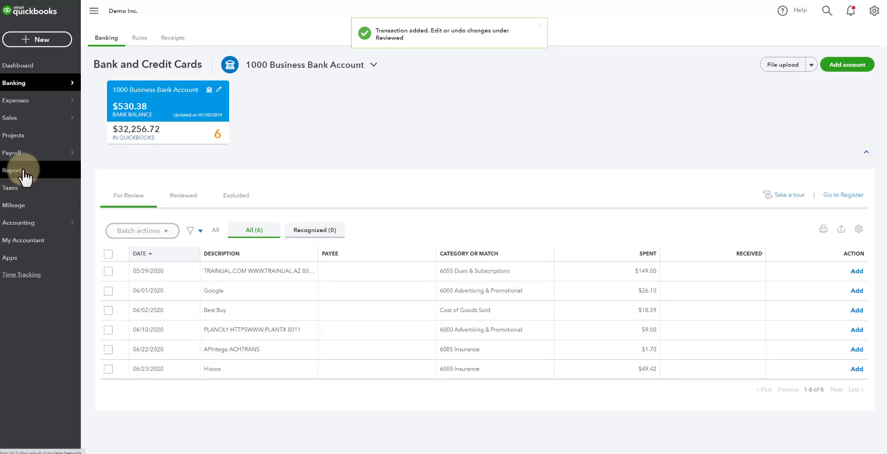
Step: Open the Balance Sheet and scroll to Liabilities to see Citizens Bank - PPP Loan at 25,000.00
{"action": "left_click", "coordinate": [24, 171]}
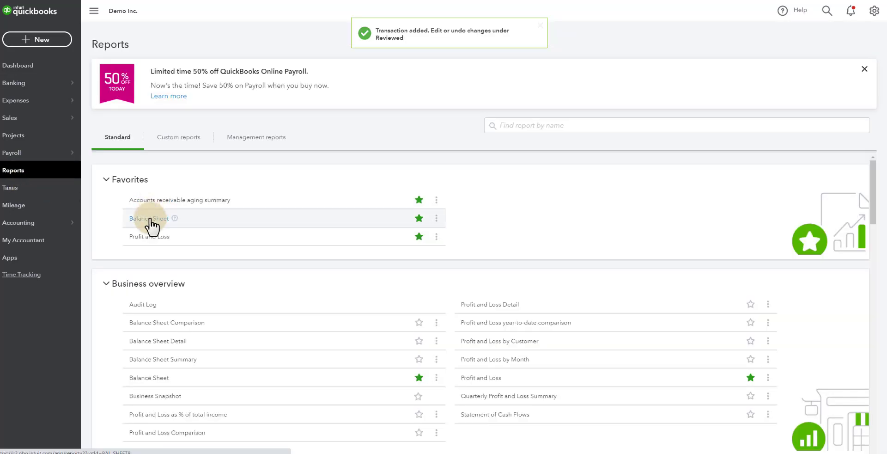
{"action": "left_click", "coordinate": [150, 220]}
{"action": "scroll", "coordinate": [153, 217], "scroll_direction": "down", "scroll_amount": 2}
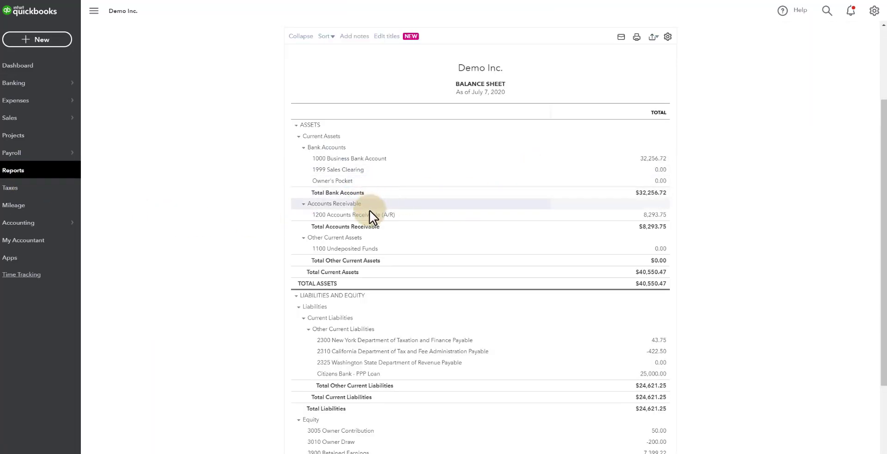
{"action": "scroll", "coordinate": [341, 218], "scroll_direction": "down", "scroll_amount": 2}
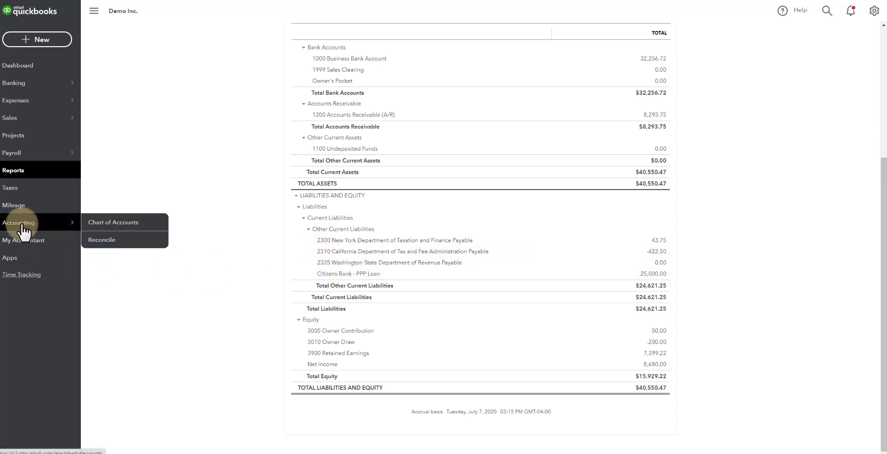
Step: Filter the Chart of Accounts for 'citizens' and give the Citizens Bank - PPP Loan account number 2200
{"action": "left_click", "coordinate": [93, 222]}
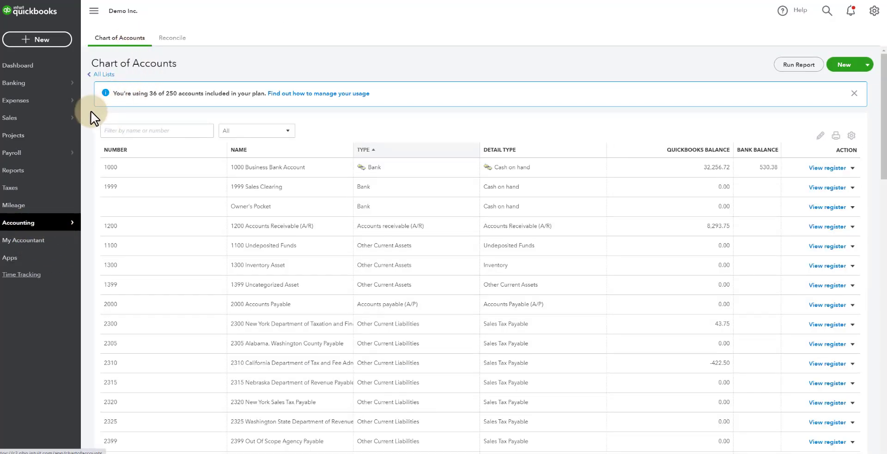
{"action": "left_click", "coordinate": [129, 129]}
{"action": "type", "text": "citizens"}
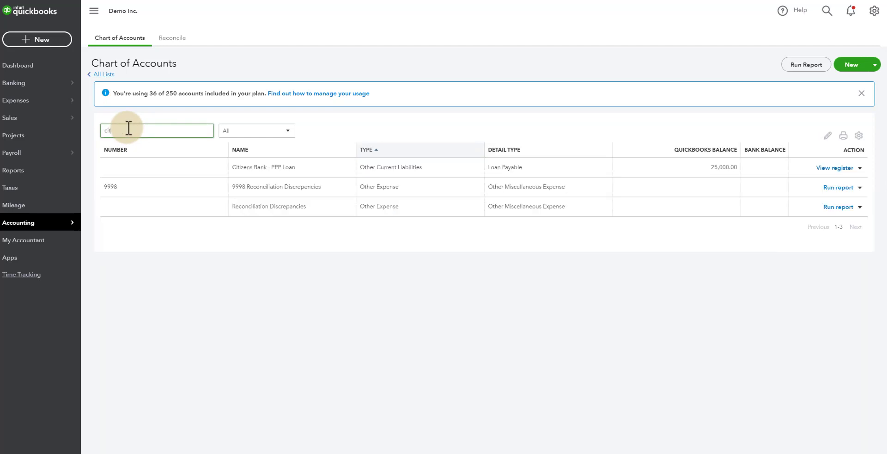
{"action": "left_click", "coordinate": [860, 168]}
{"action": "left_click", "coordinate": [855, 181]}
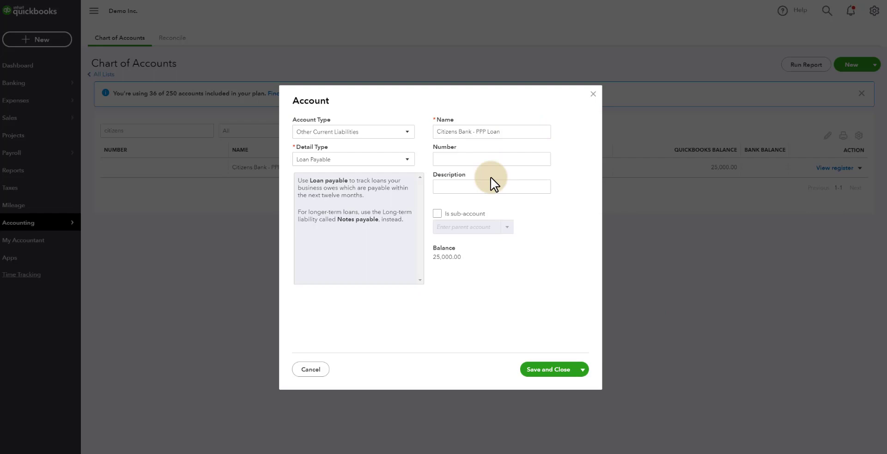
{"action": "left_click", "coordinate": [456, 154]}
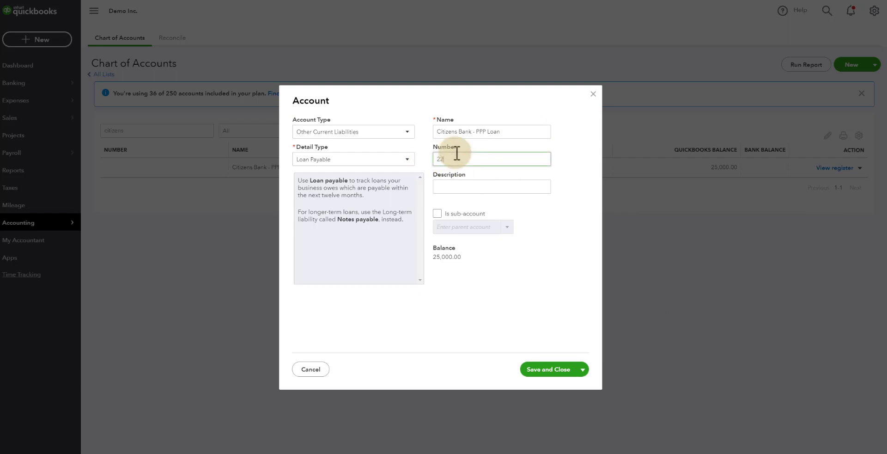
{"action": "left_click", "coordinate": [547, 369]}
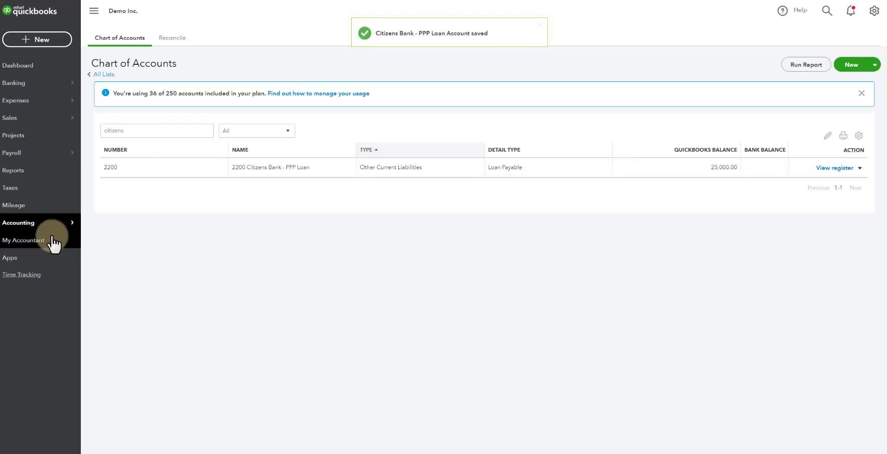
Step: Check the Balance Sheet for 2200 Citizens Bank - PPP Loan at 25,000.00, then return to the Chart of Accounts
{"action": "left_click", "coordinate": [31, 169]}
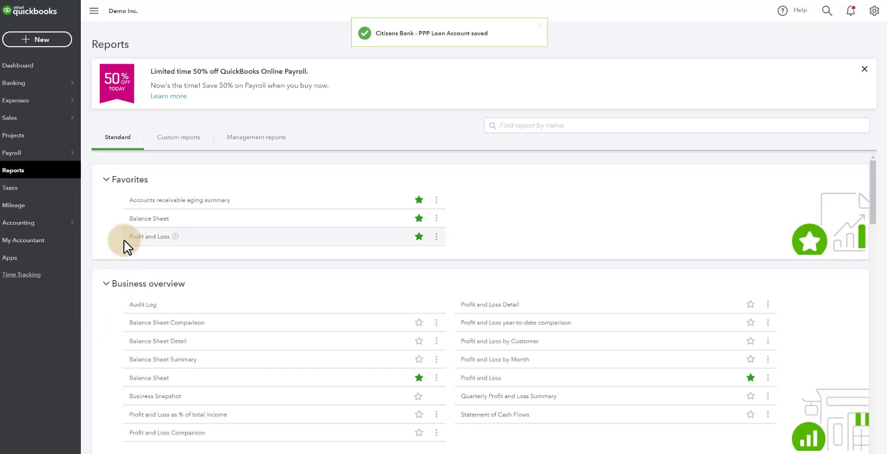
{"action": "left_click", "coordinate": [144, 223]}
{"action": "scroll", "coordinate": [489, 296], "scroll_direction": "down", "scroll_amount": 5}
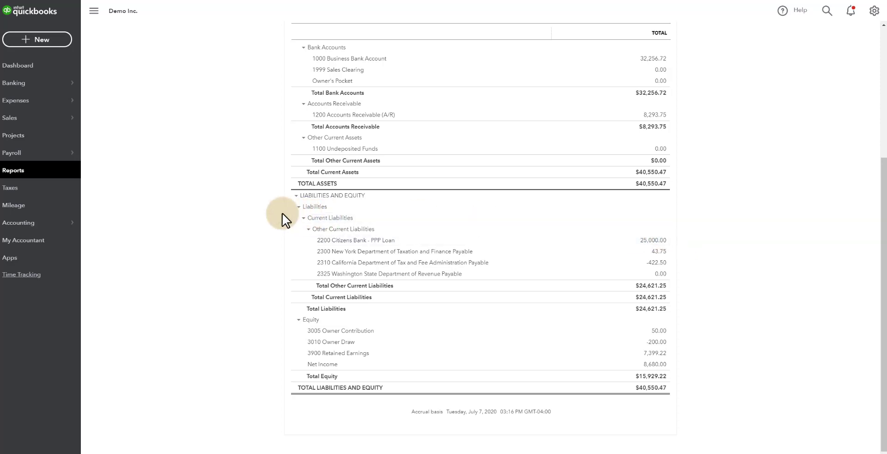
{"action": "left_click", "coordinate": [27, 226]}
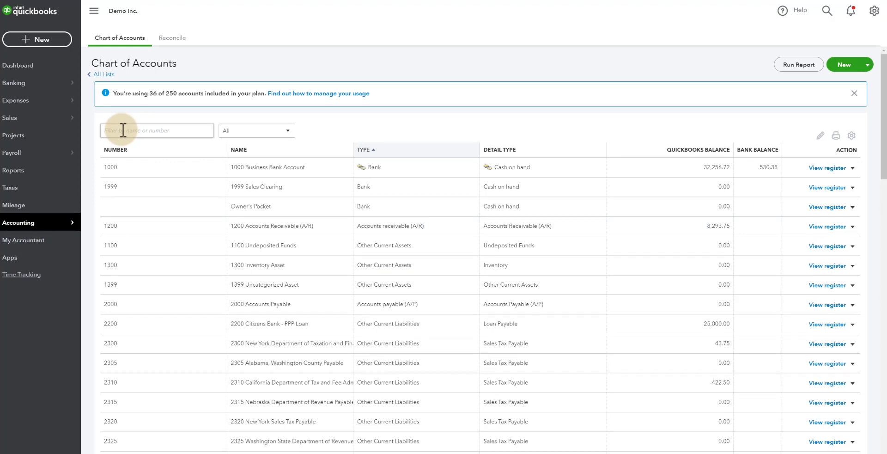
Step: Create Other Income account 4100 'PPP Loan Income' with Other Miscellaneous Income detail type
{"action": "left_click", "coordinate": [122, 129]}
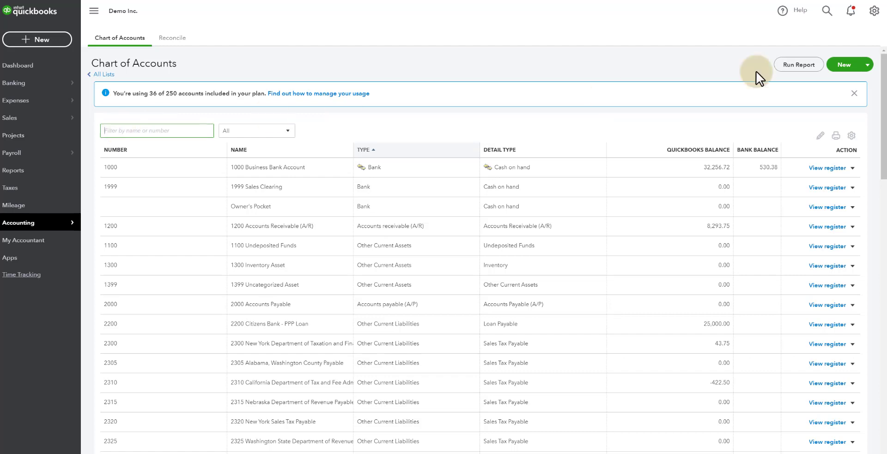
{"action": "left_click", "coordinate": [858, 65]}
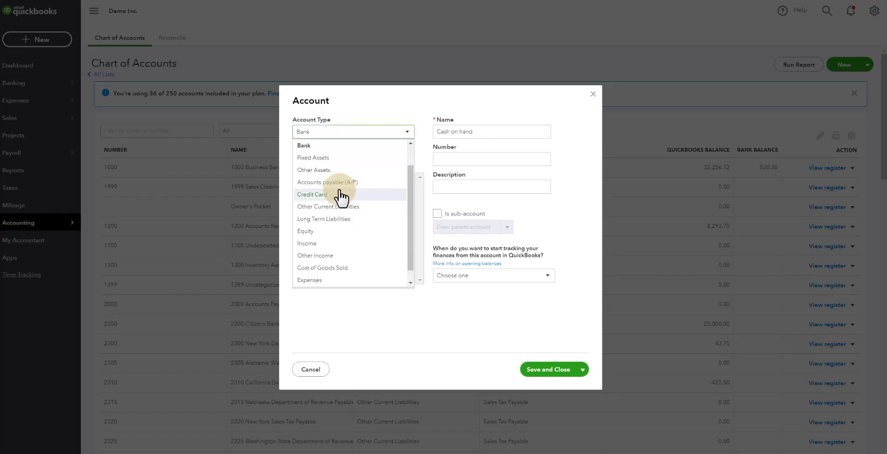
{"action": "left_click", "coordinate": [336, 256]}
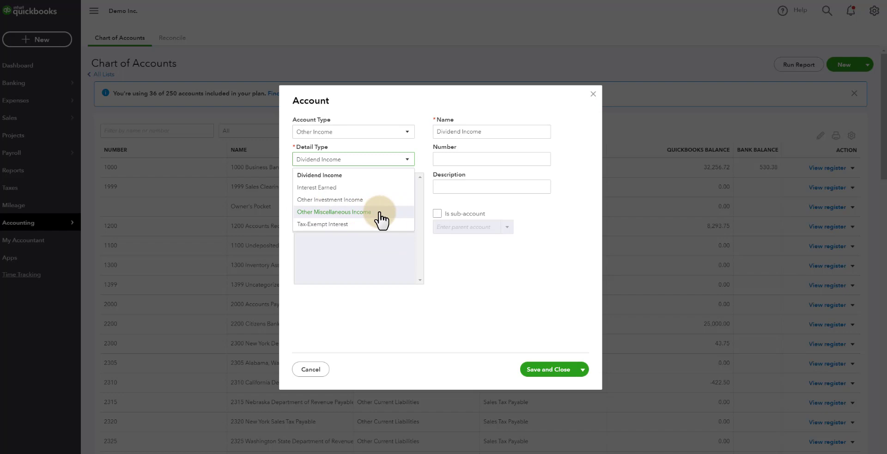
{"action": "left_click", "coordinate": [381, 218]}
{"action": "type", "text": "P"}
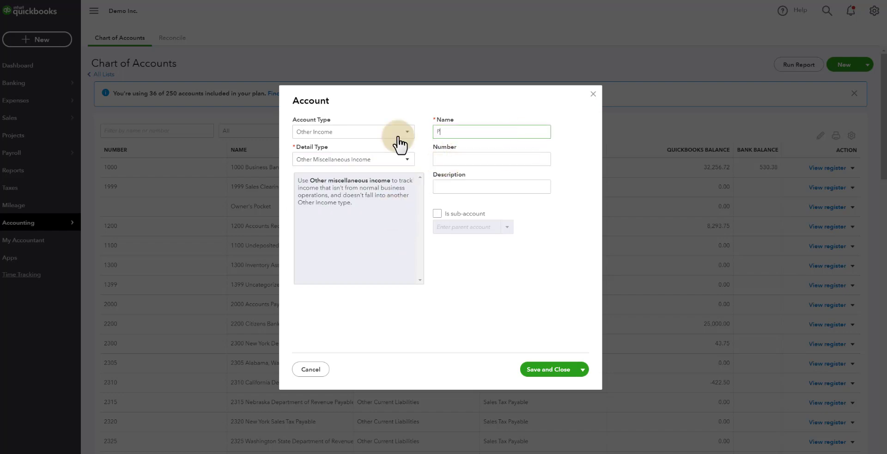
{"action": "type", "text": "PP Loan Income"}
{"action": "left_click", "coordinate": [465, 159]}
{"action": "type", "text": "4100"}
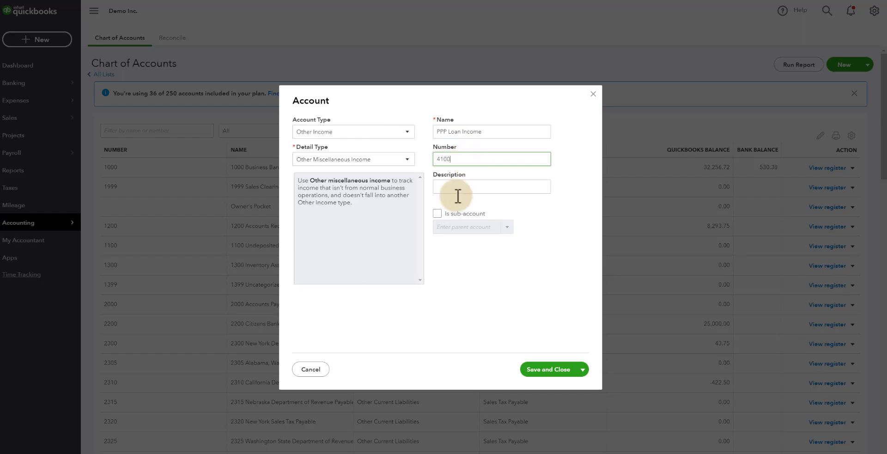
{"action": "left_click", "coordinate": [554, 369]}
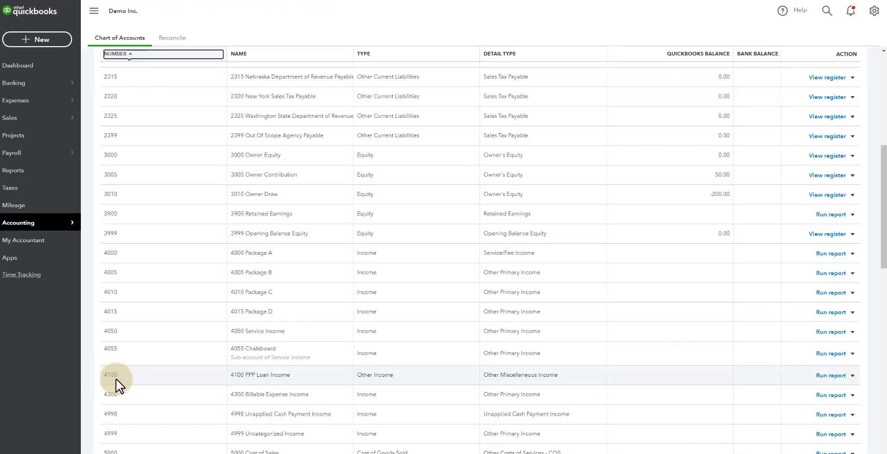
{"action": "left_click", "coordinate": [24, 172]}
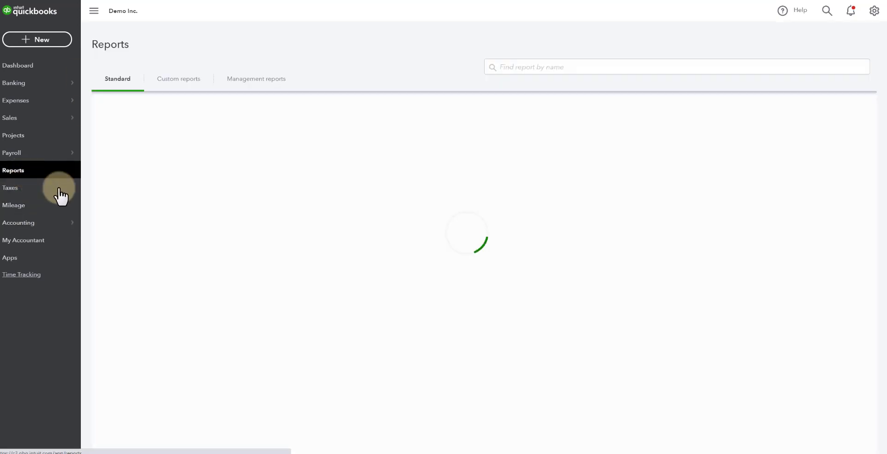
Step: Start a journal entry with line 1 on 2200 Citizens Bank - PPP Loan and line 2 on 4100 PPP Loan Income
{"action": "left_click", "coordinate": [209, 219]}
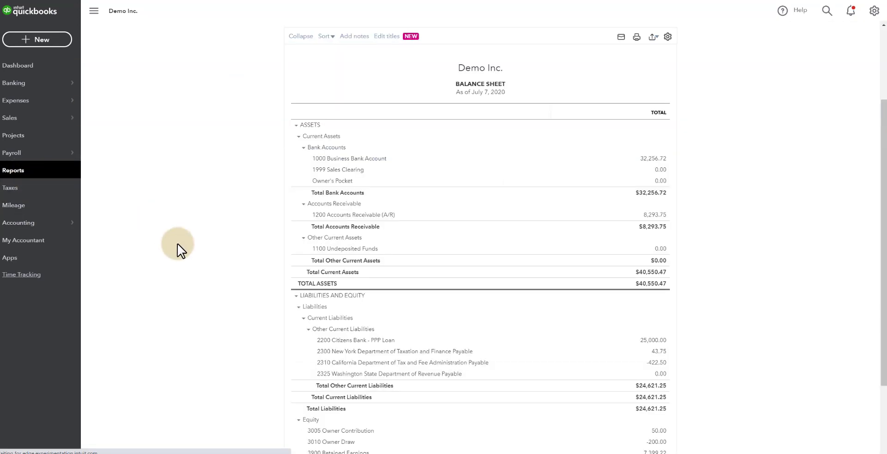
{"action": "left_click", "coordinate": [35, 45]}
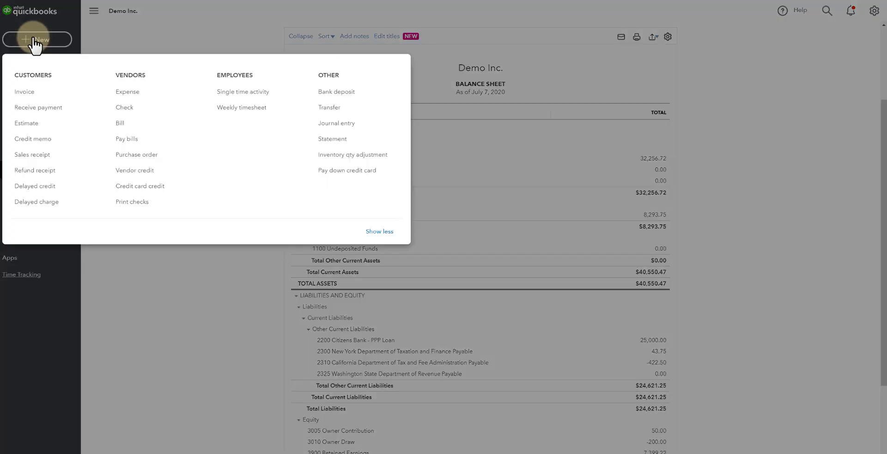
{"action": "left_click", "coordinate": [350, 138]}
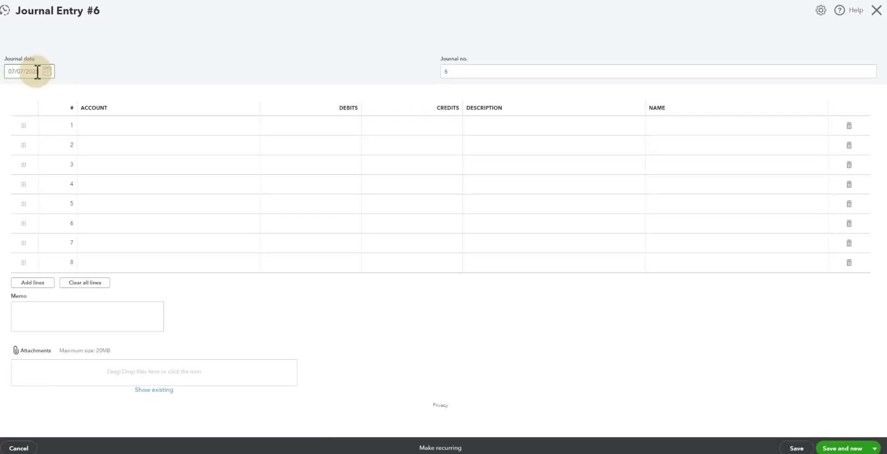
{"action": "left_click", "coordinate": [110, 132]}
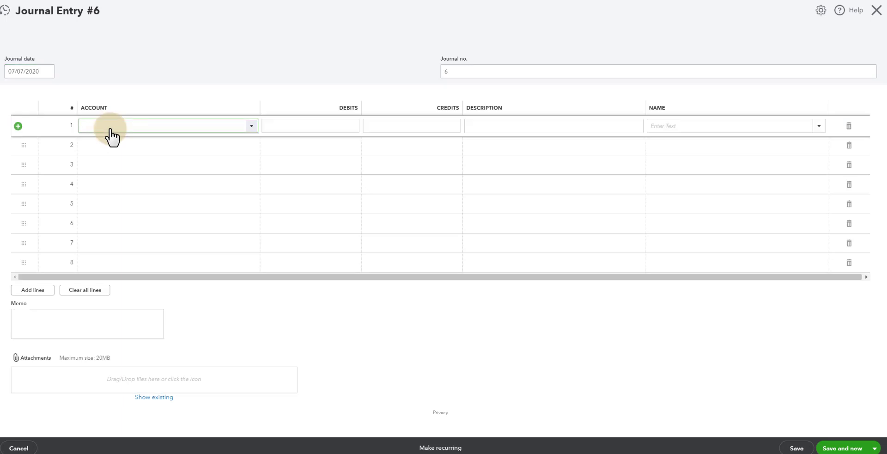
{"action": "type", "text": "PPP"}
{"action": "left_click", "coordinate": [109, 157]}
{"action": "left_click", "coordinate": [105, 150]}
{"action": "type", "text": "PP"}
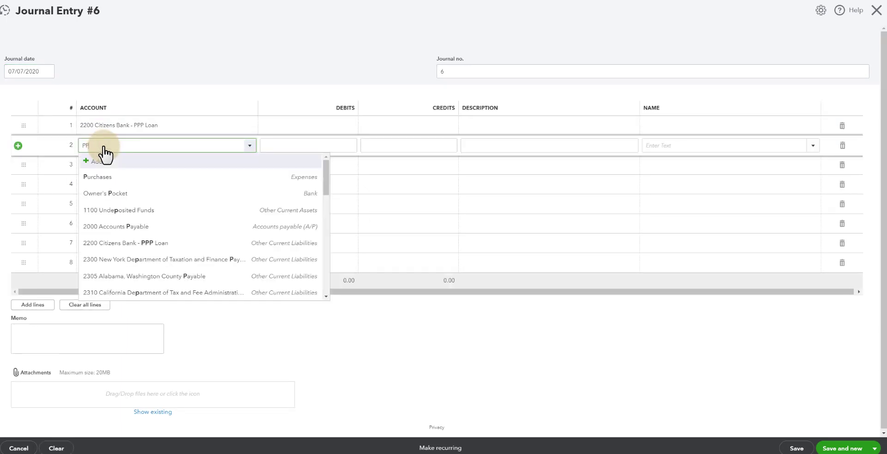
{"action": "type", "text": "P"}
{"action": "left_click", "coordinate": [112, 193]}
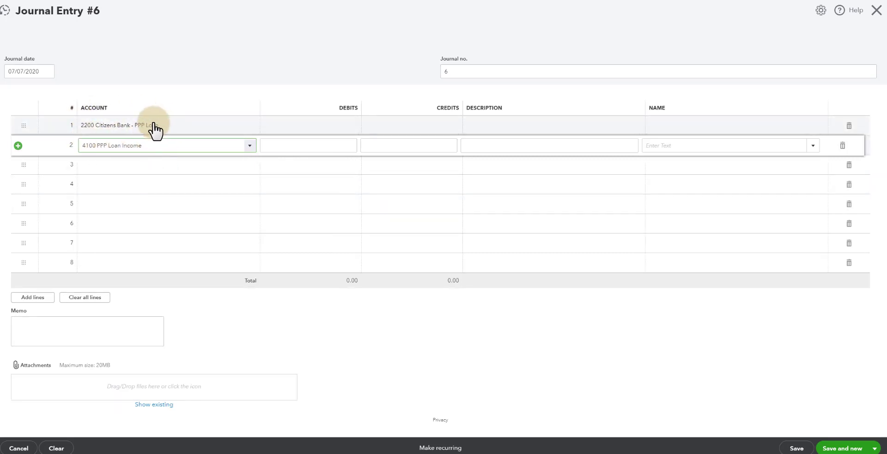
Step: Debit line 1 and credit line 2 by 20,000.00, then save and close the journal entry
{"action": "left_click", "coordinate": [189, 145]}
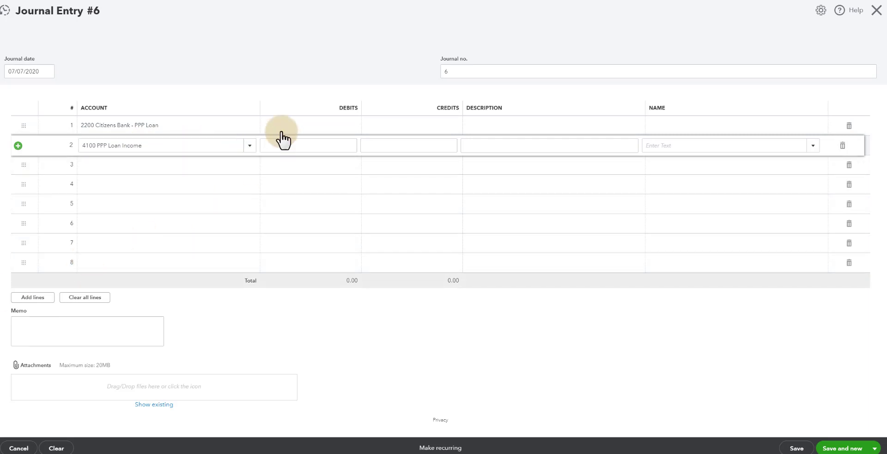
{"action": "left_click", "coordinate": [303, 125]}
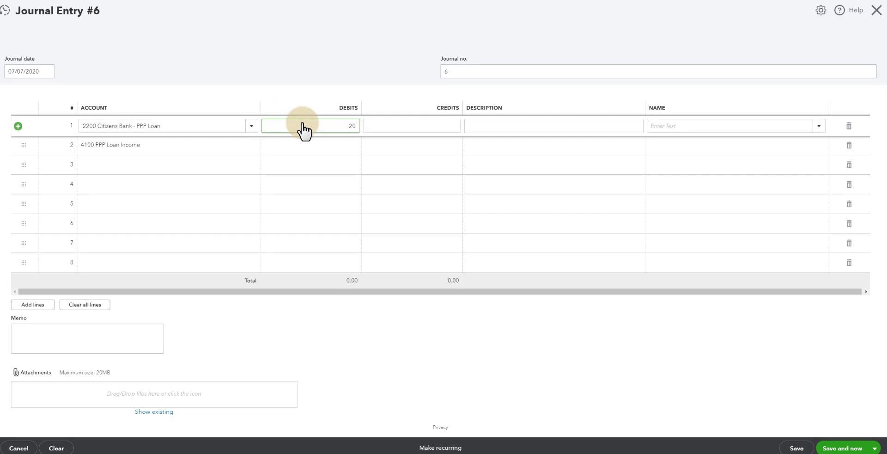
{"action": "type", "text": "20000"}
{"action": "left_click", "coordinate": [324, 145]}
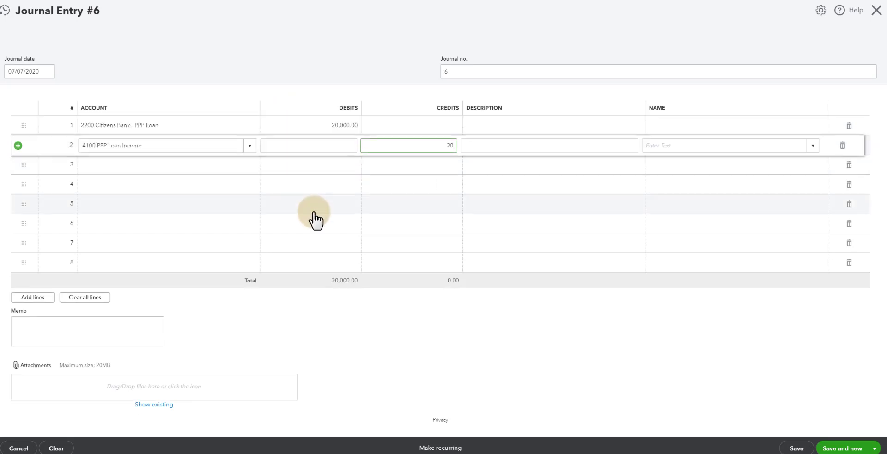
{"action": "left_click", "coordinate": [315, 51]}
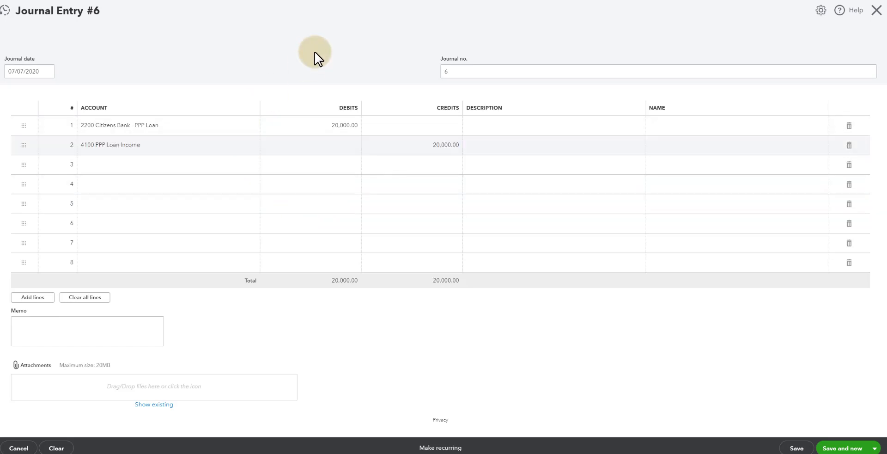
{"action": "left_click", "coordinate": [875, 448]}
{"action": "left_click", "coordinate": [826, 432]}
{"action": "left_click", "coordinate": [816, 435]}
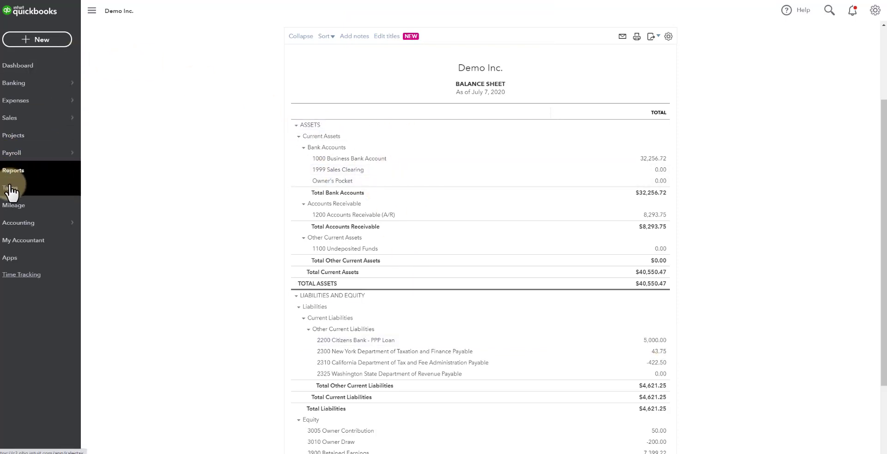
Step: Open the Profit and Loss report and review 4100 PPP Loan Income of 20,000.00 and net income of $28,680.00
{"action": "left_click", "coordinate": [13, 170]}
{"action": "left_click", "coordinate": [146, 234]}
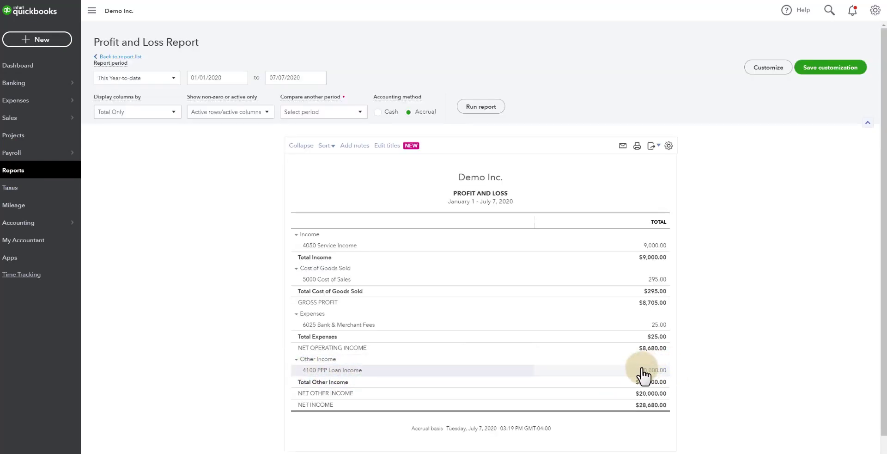
{"action": "left_click_drag", "start_coordinate": [668, 365], "coordinate": [678, 371]}
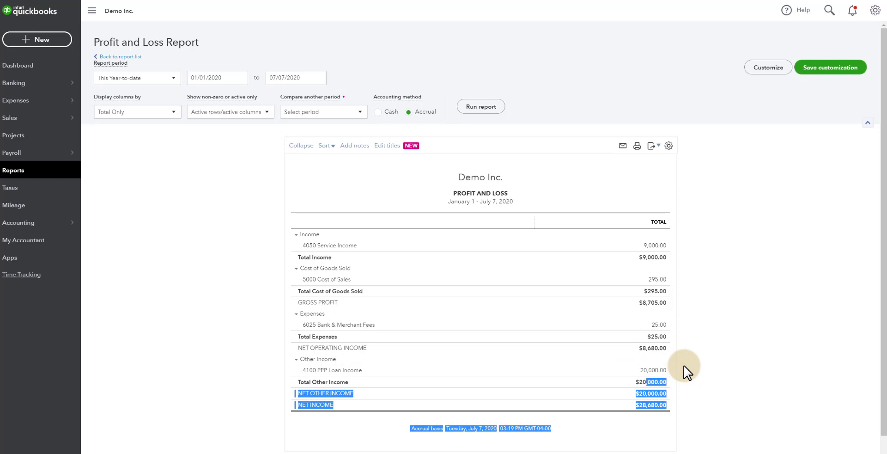
{"action": "left_click", "coordinate": [682, 370]}
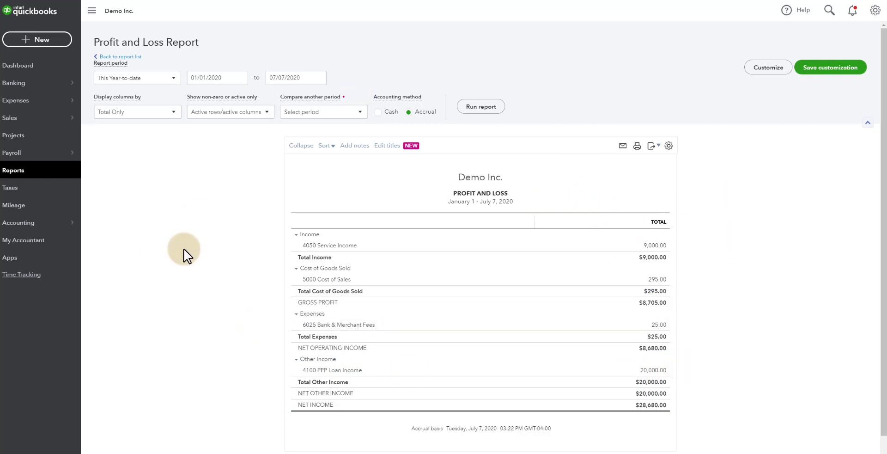
Step: Split the $535.16 Citizens Bank Loan 0052 payment, with 2200 Citizens Bank - PPP Loan as the first line
{"action": "left_click", "coordinate": [26, 85]}
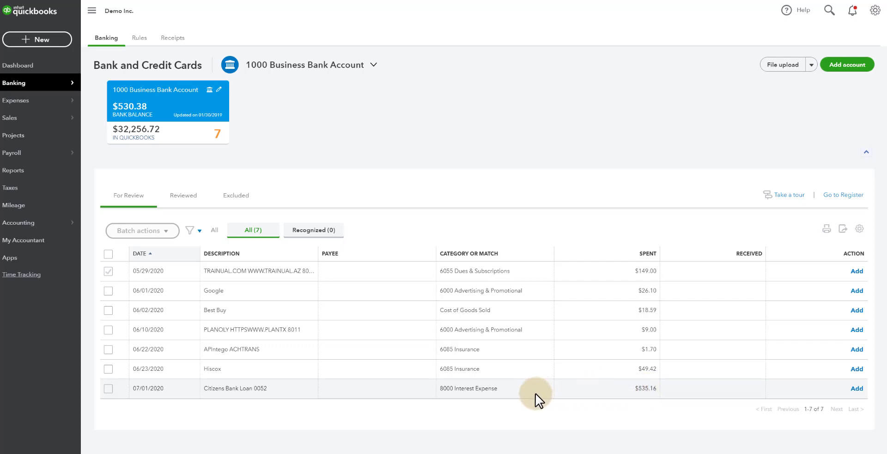
{"action": "left_click", "coordinate": [383, 389]}
{"action": "scroll", "coordinate": [370, 388], "scroll_direction": "down", "scroll_amount": 2}
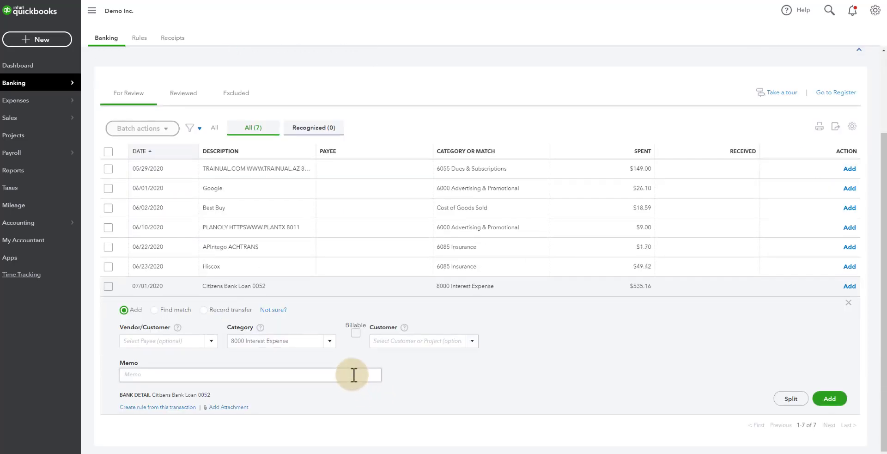
{"action": "left_click", "coordinate": [787, 401]}
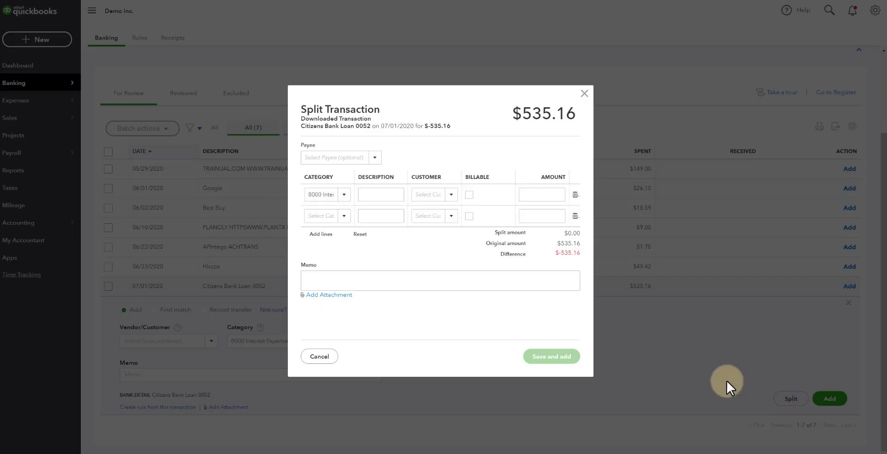
{"action": "left_click", "coordinate": [343, 195]}
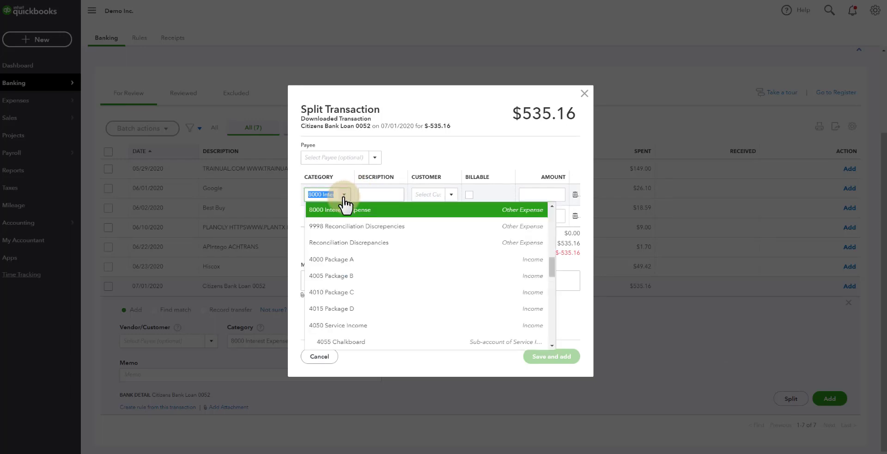
{"action": "type", "text": "ppp"}
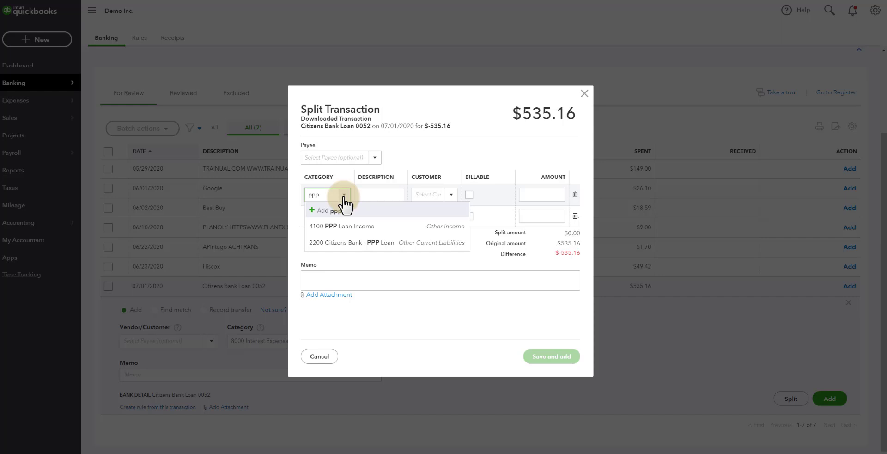
{"action": "left_click", "coordinate": [342, 242]}
Step: Allocate 500.00 to the PPP loan and 35.16 to 8000 Interest Expense so the split balances
{"action": "left_click", "coordinate": [539, 194]}
{"action": "type", "text": "500"}
{"action": "left_click", "coordinate": [306, 216]}
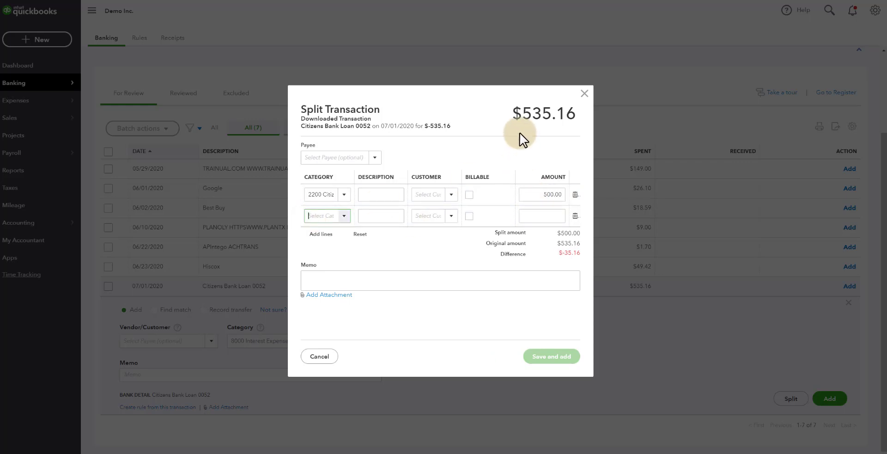
{"action": "type", "text": "int"}
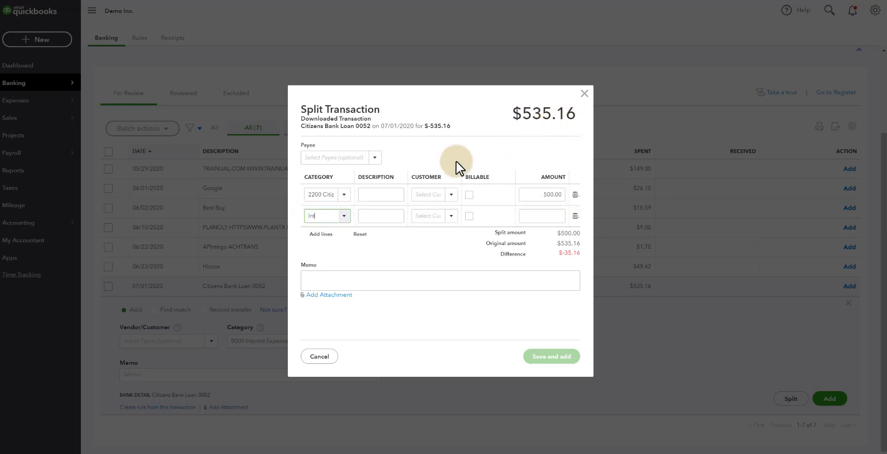
{"action": "key", "text": "Return"}
{"action": "left_click", "coordinate": [538, 216]}
{"action": "type", "text": "35"}
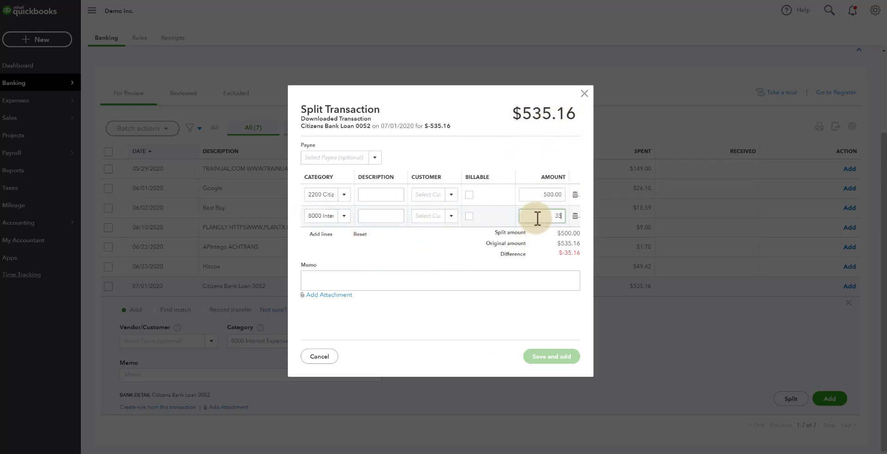
{"action": "type", "text": ".16"}
{"action": "left_click", "coordinate": [484, 125]}
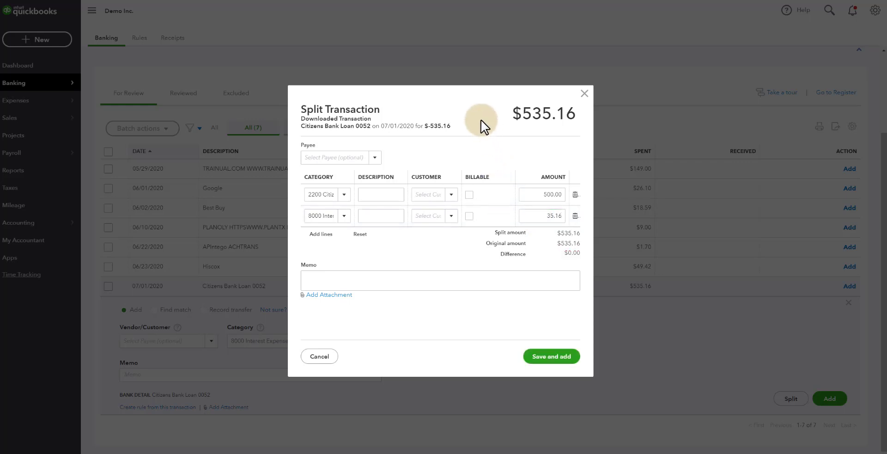
Step: Save the split payment, drill into the Balance Sheet's 4,500.00 PPP loan balance, then open Profit and Loss
{"action": "left_click", "coordinate": [562, 362]}
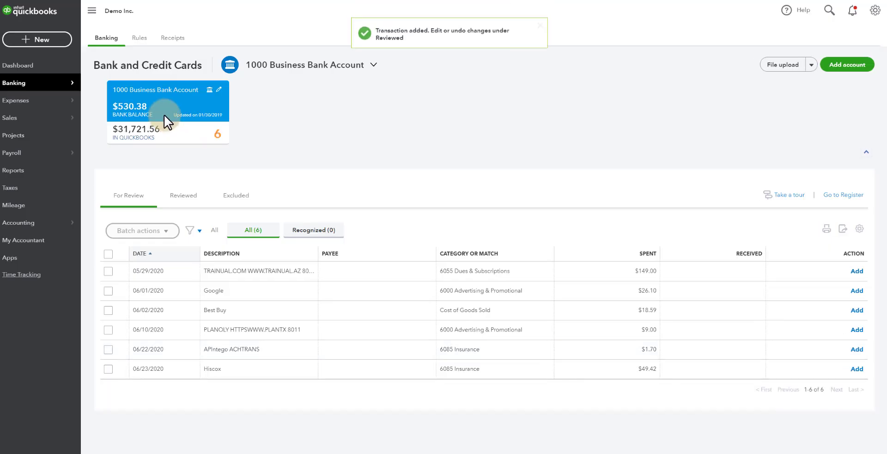
{"action": "left_click", "coordinate": [35, 173]}
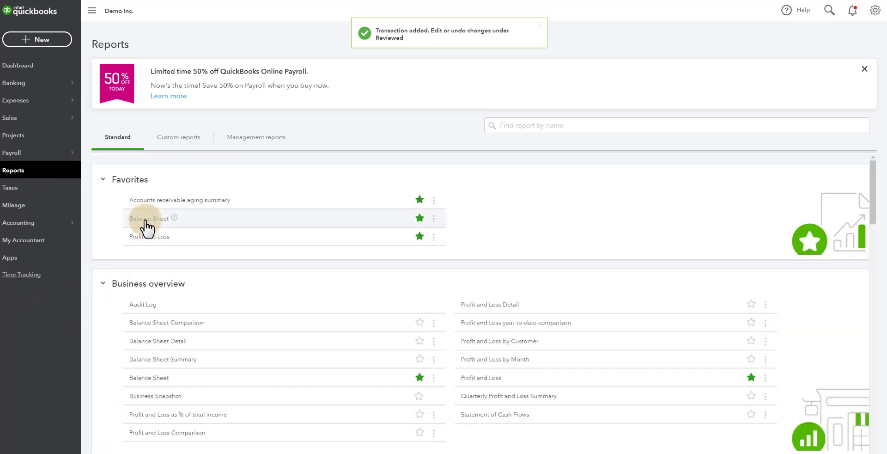
{"action": "left_click", "coordinate": [145, 225]}
{"action": "scroll", "coordinate": [630, 249], "scroll_direction": "down", "scroll_amount": 5}
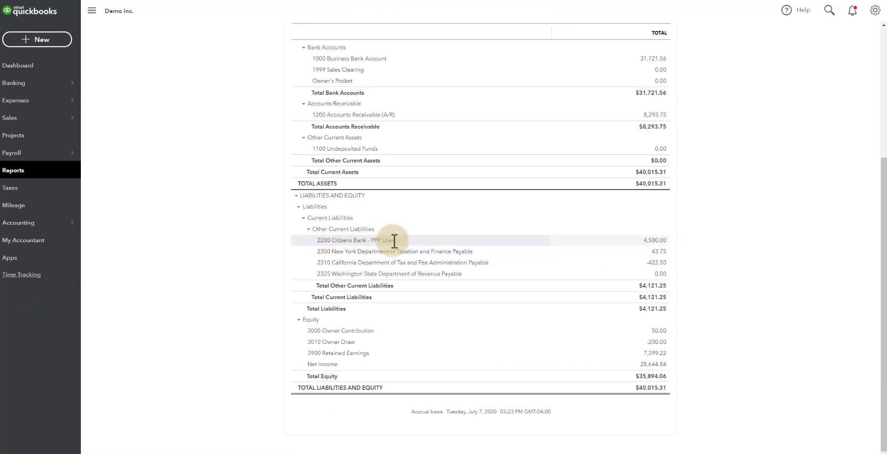
{"action": "left_click", "coordinate": [656, 241]}
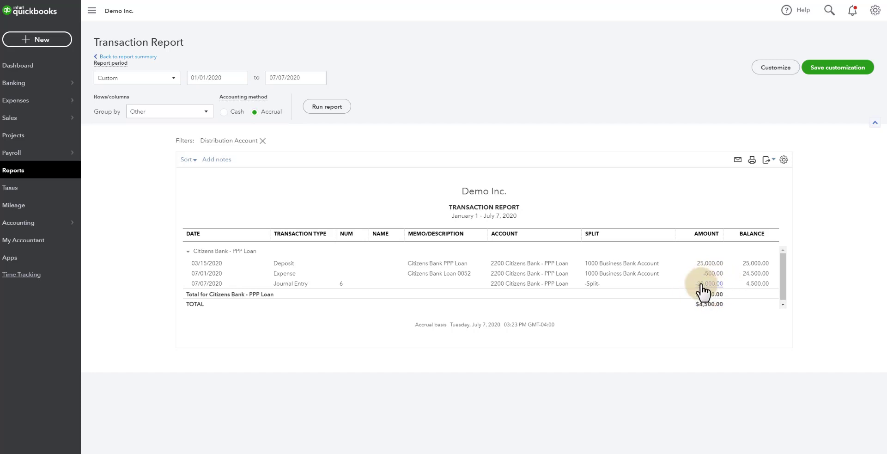
{"action": "left_click", "coordinate": [19, 171]}
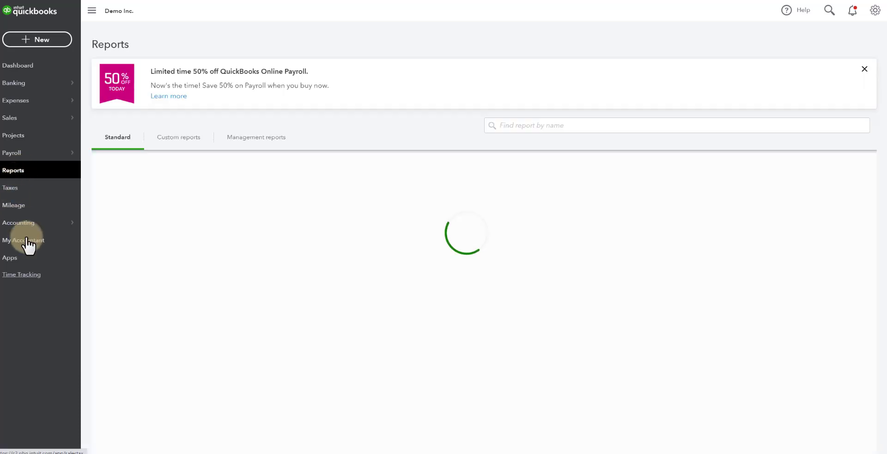
{"action": "left_click", "coordinate": [147, 236]}
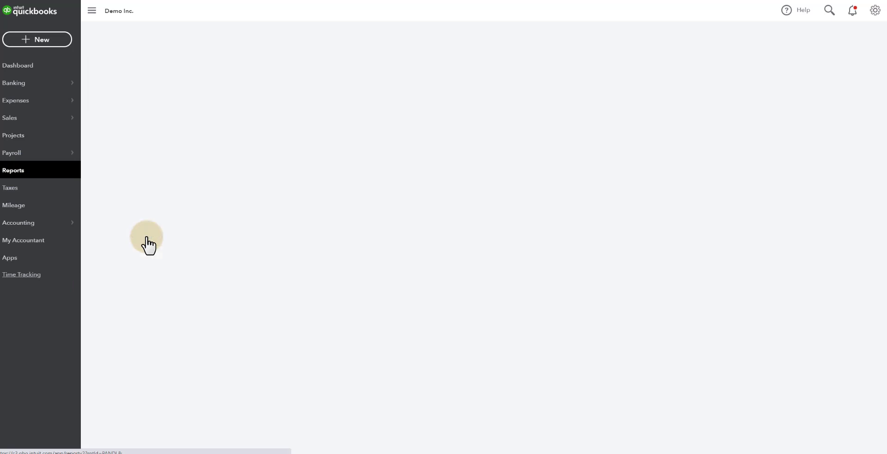